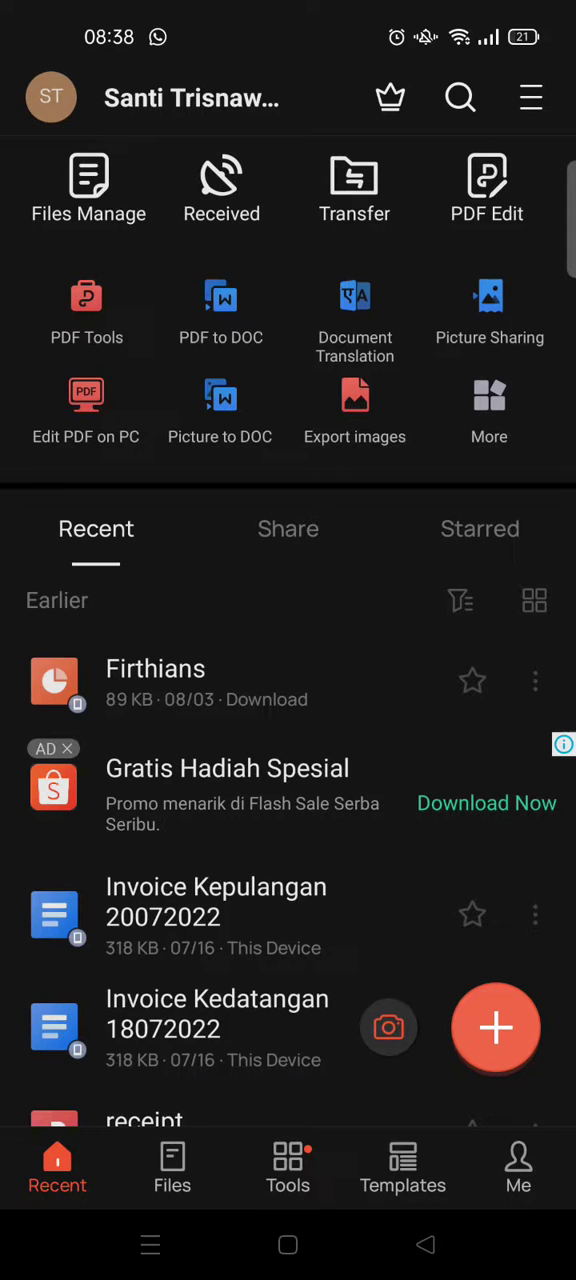
drag(405, 900, 433, 800)
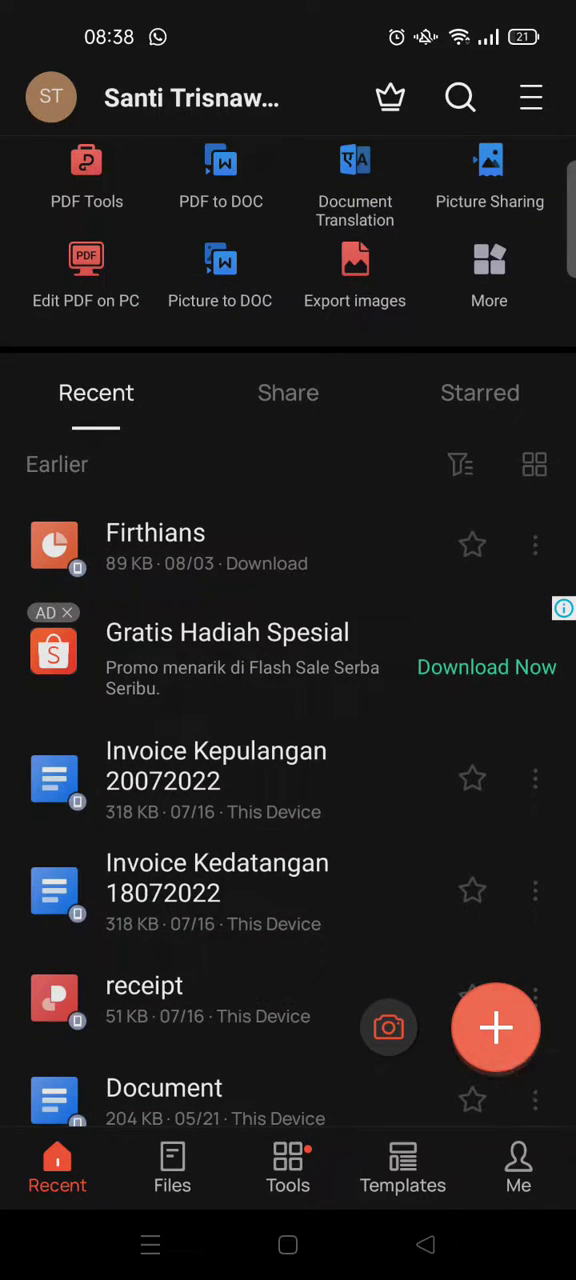
Create a new blank DOC text document from the + menu.
click(497, 1027)
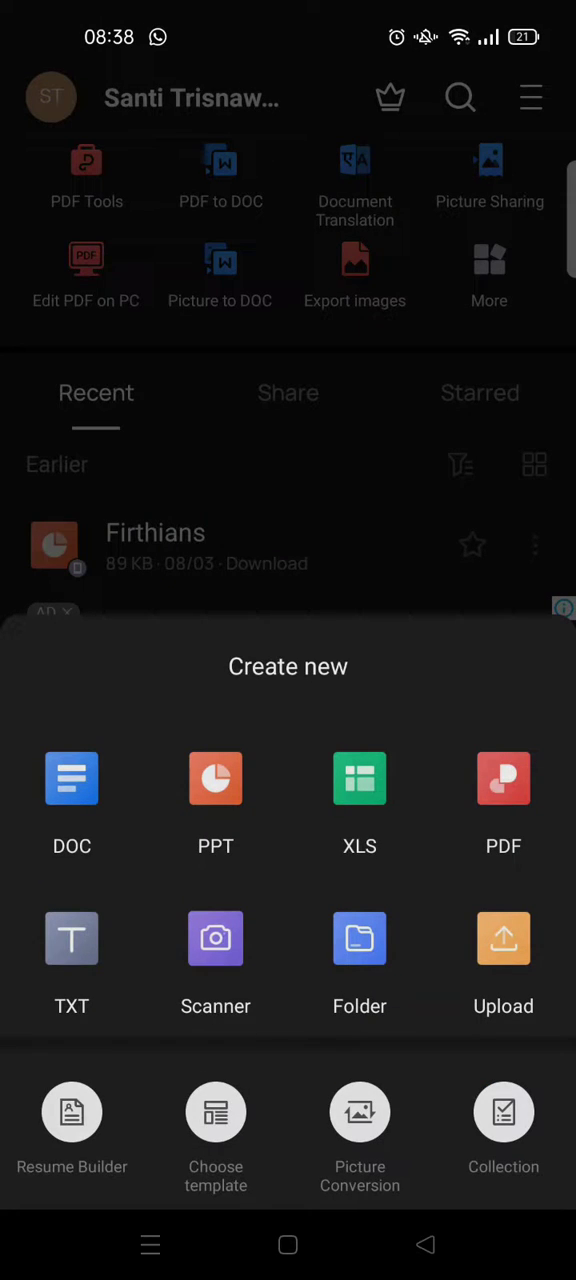
click(72, 795)
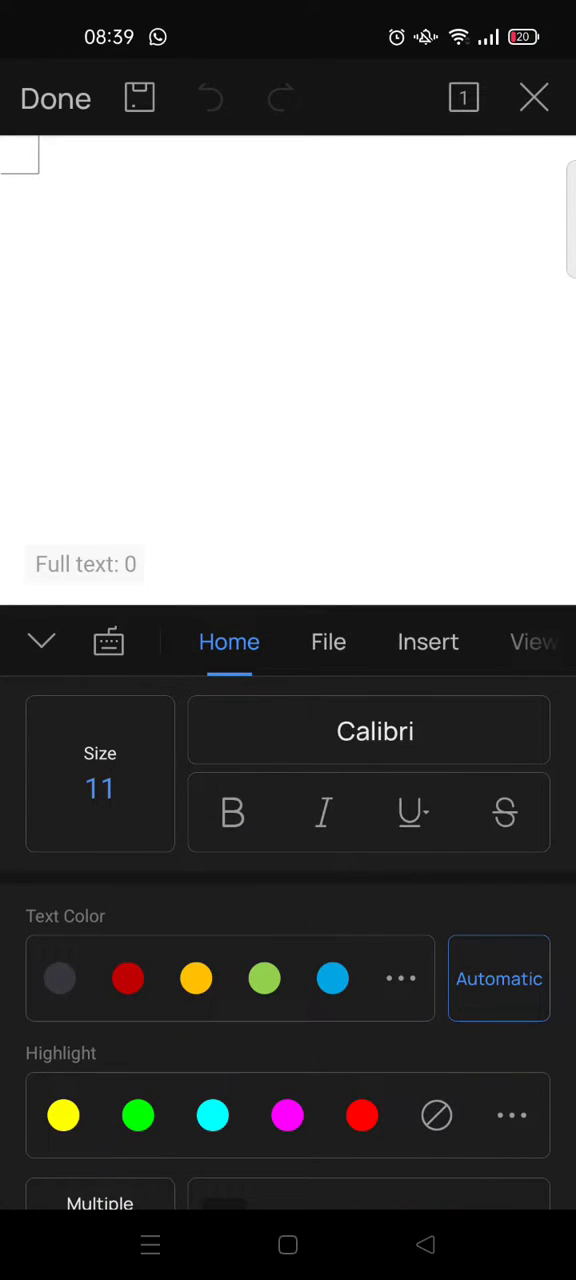
Show the Insert options and expand the full shape gallery.
mouse_move(483, 648)
mouse_down()
mouse_move(218, 688)
mouse_move(447, 680)
mouse_move(211, 680)
mouse_move(510, 690)
mouse_move(214, 722)
mouse_move(405, 727)
mouse_up()
click(428, 642)
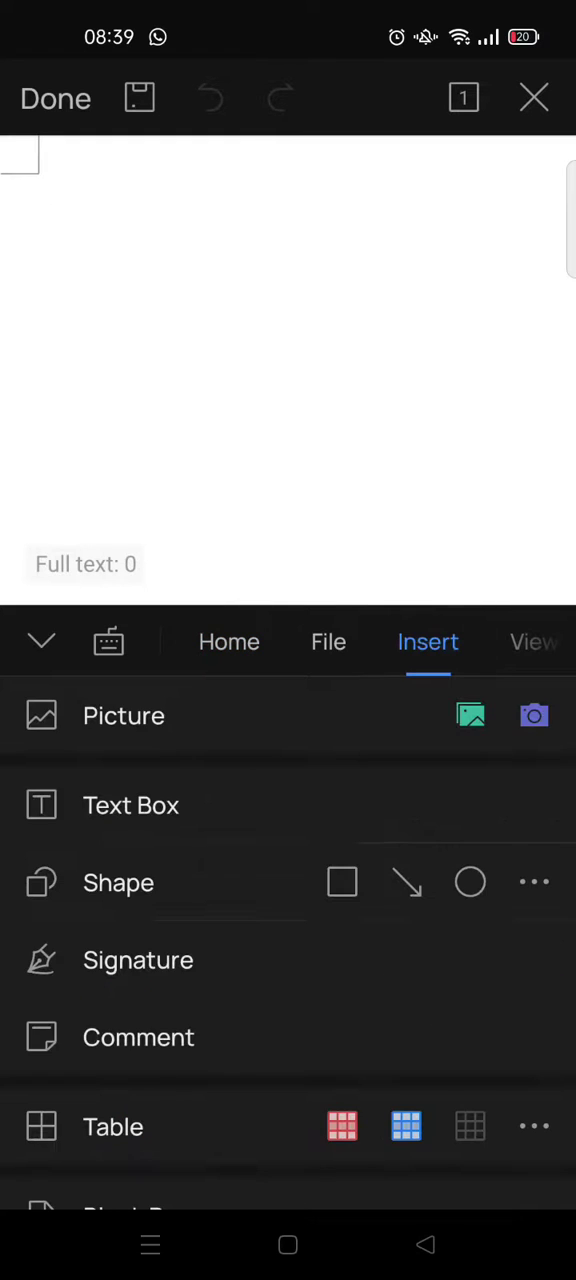
drag(120, 845, 188, 882)
drag(536, 831, 445, 893)
click(507, 882)
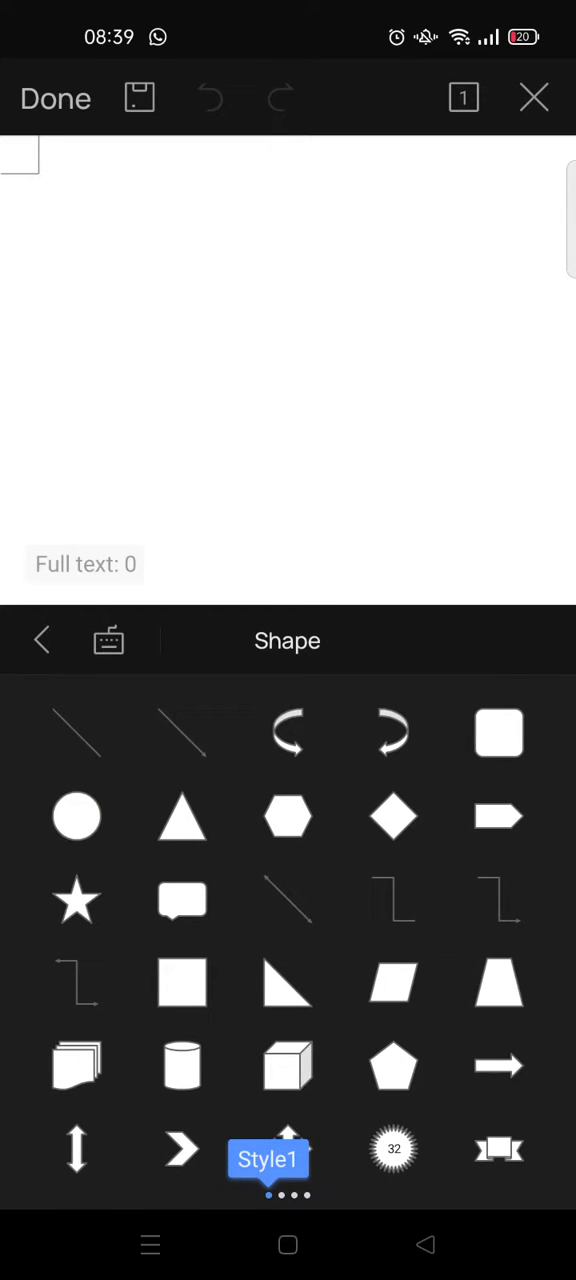
Insert the first line shape, a straight diagonal line, onto the page.
click(78, 734)
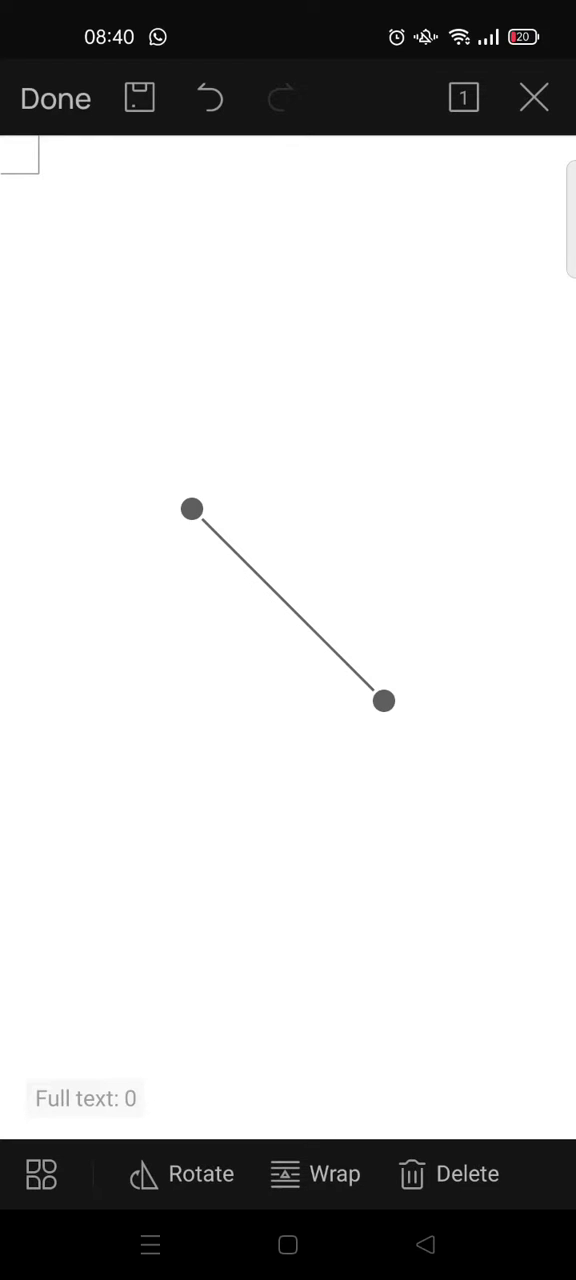
drag(432, 663, 416, 685)
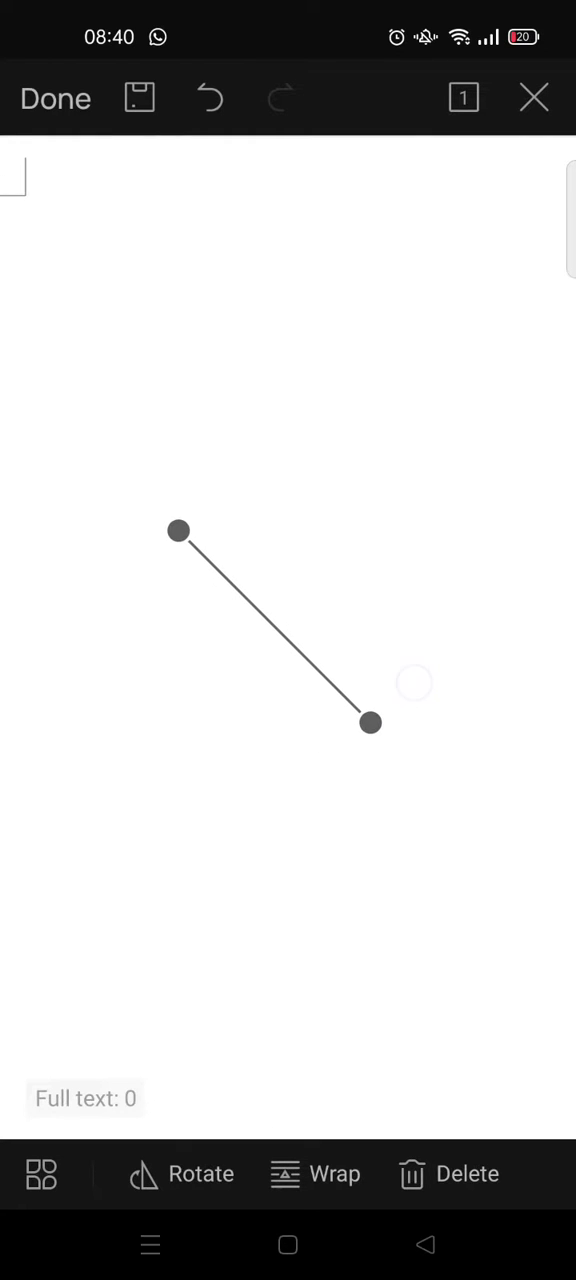